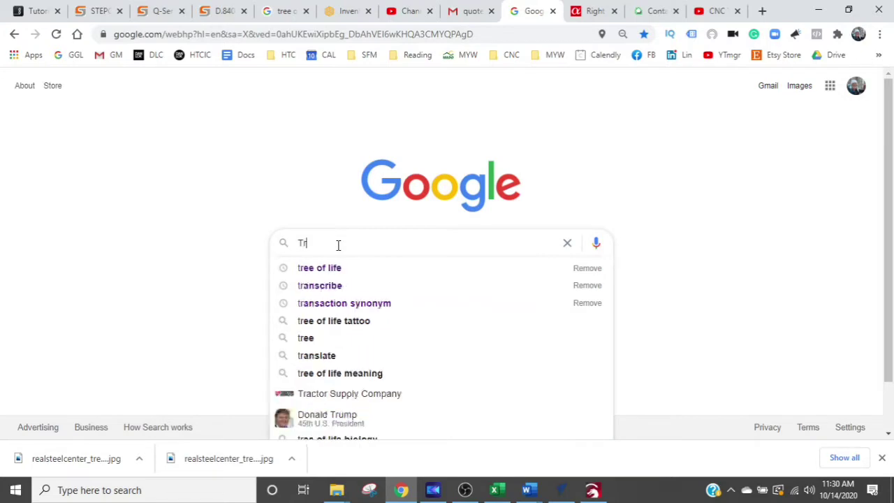
# Search Google Images for "Tree of life" and filter the results to large images.
pyautogui.write('fe')
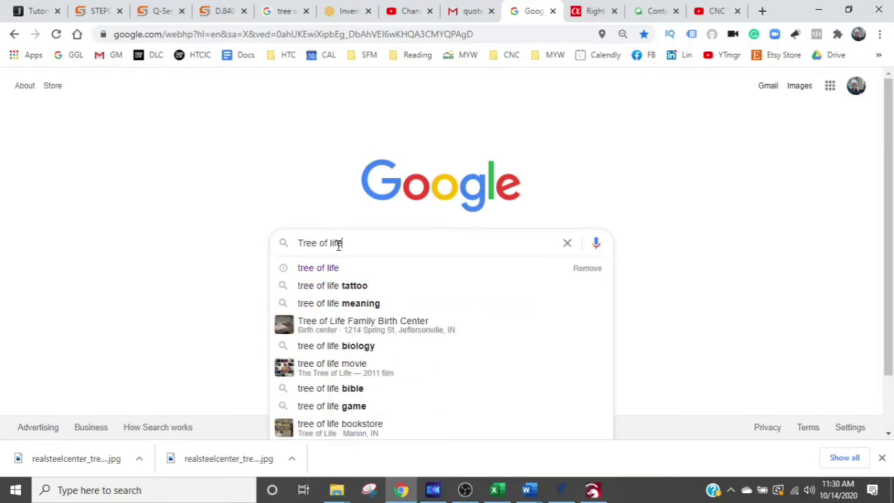
pyautogui.press('Return')
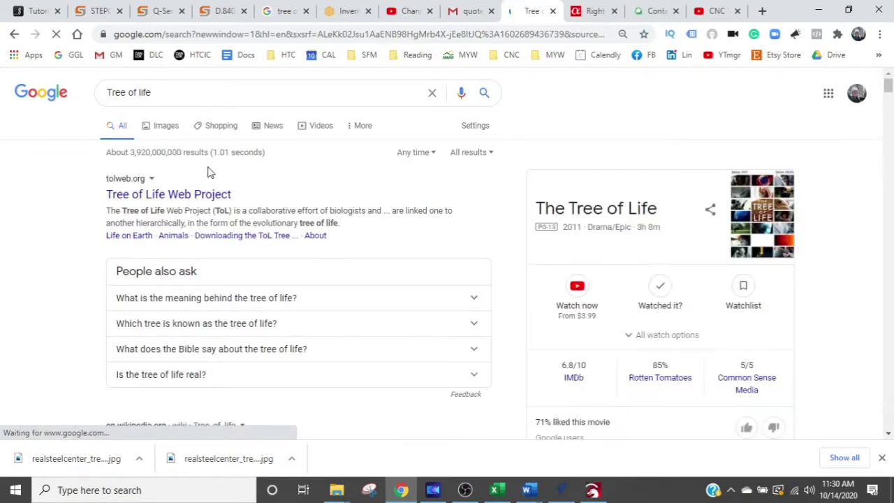
pyautogui.click(167, 129)
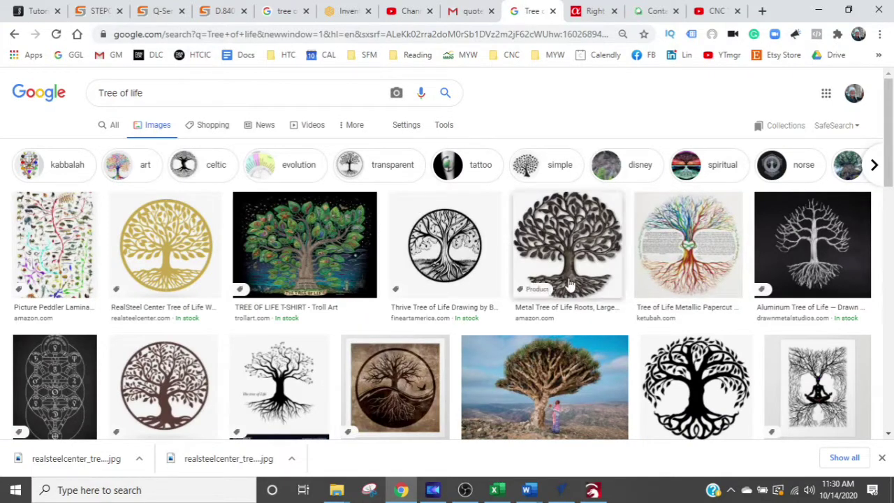
pyautogui.click(446, 127)
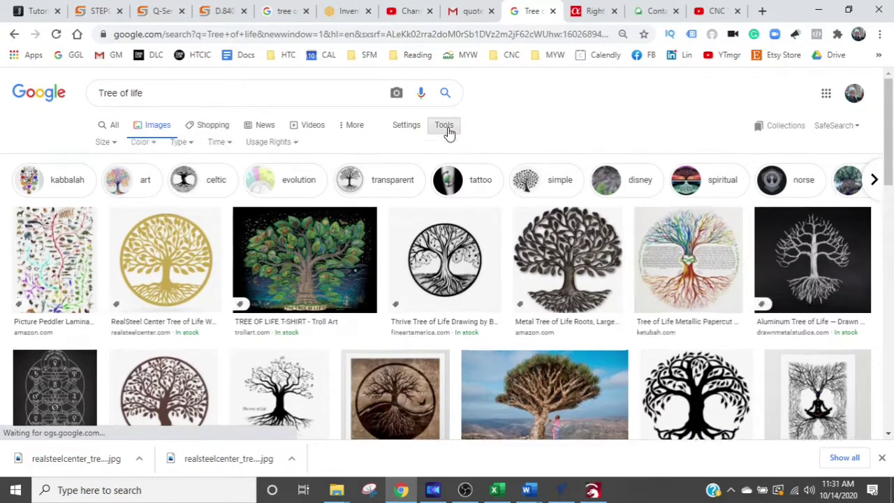
pyautogui.click(106, 148)
pyautogui.click(102, 184)
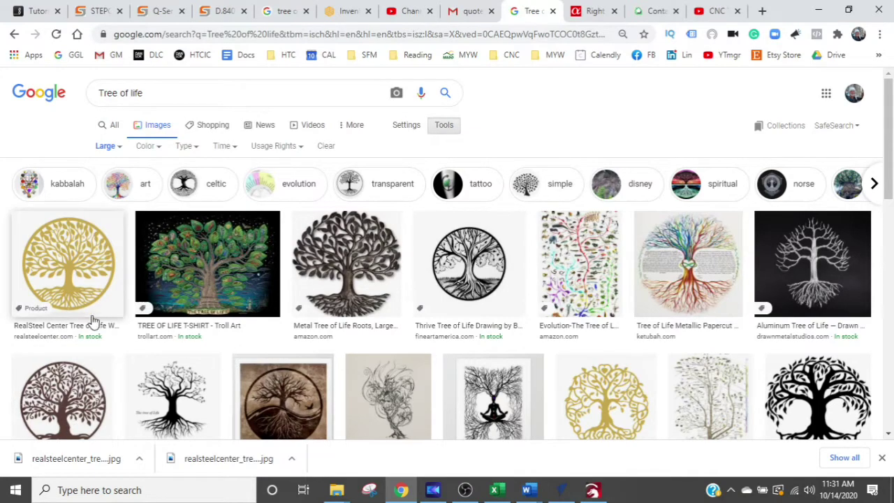
# Save the RealSteel Center "Tree of Life - Birds" image to Downloads, ending its file name with (4).jpg.
pyautogui.scroll(-2, 92, 321)
pyautogui.click(63, 342)
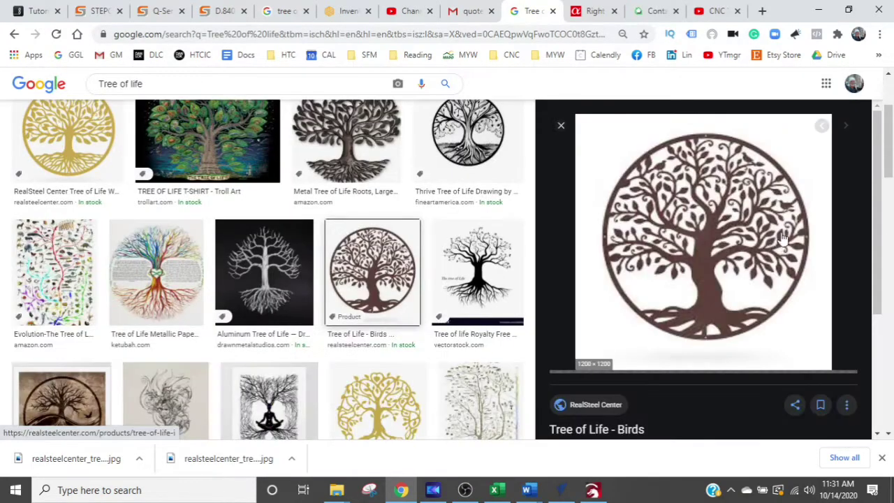
pyautogui.rightClick(690, 222)
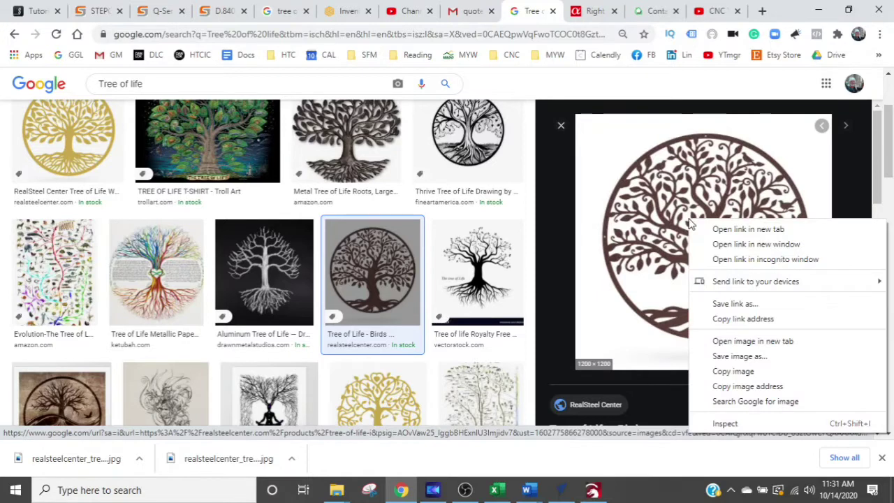
pyautogui.click(733, 357)
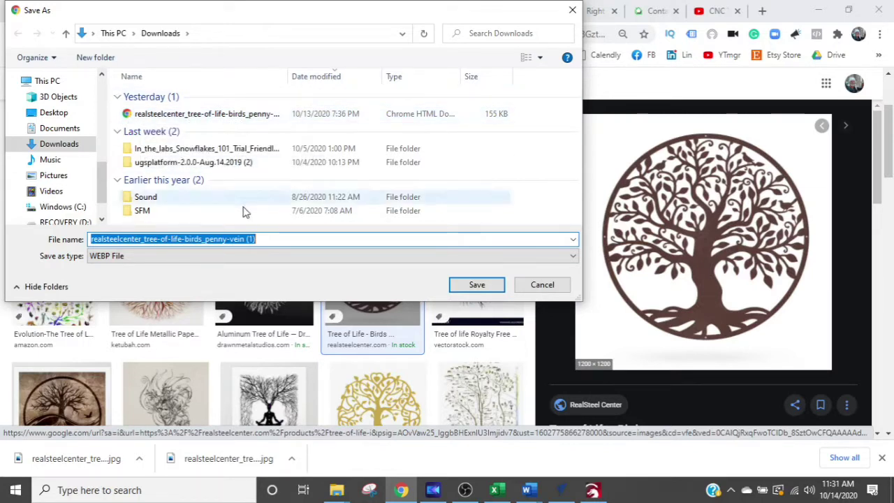
pyautogui.click(266, 241)
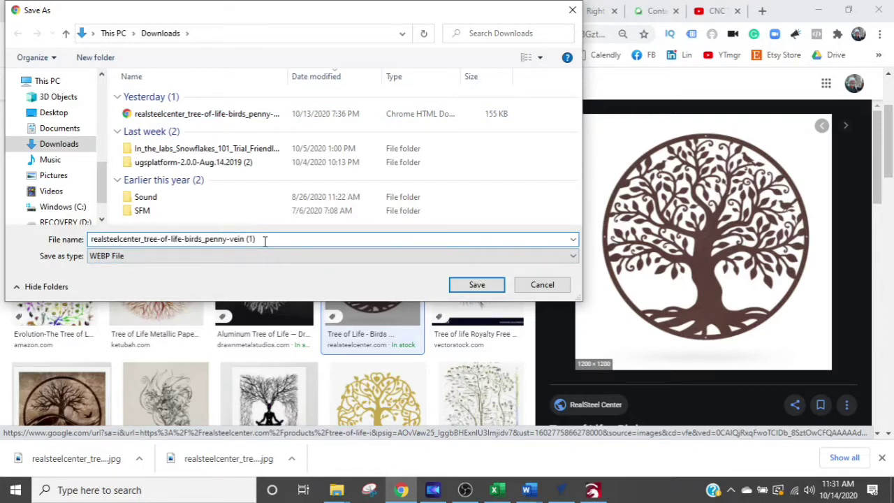
pyautogui.press('BackSpace')
pyautogui.write('4).jpg')
pyautogui.press('Return')
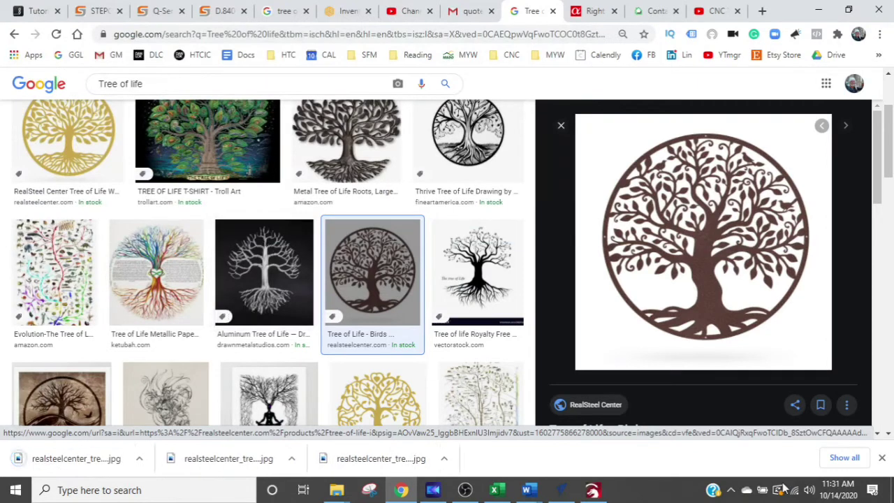
pyautogui.click(882, 458)
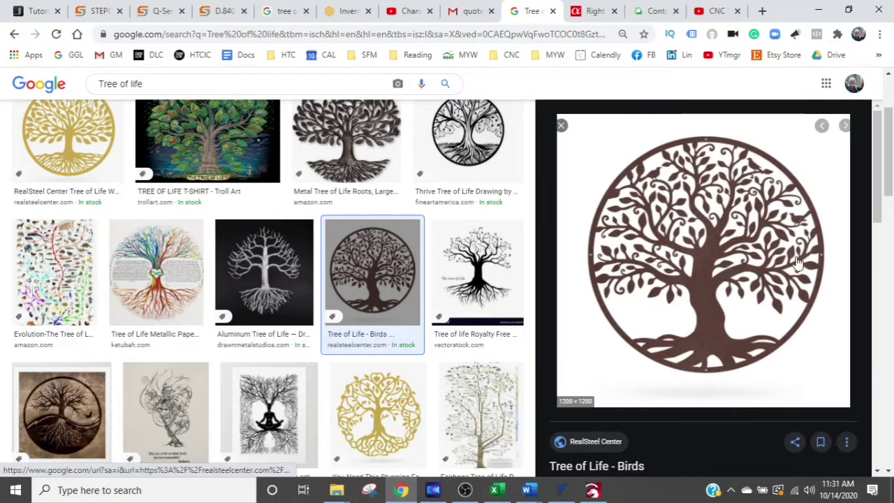
# Switch to VCarve Desktop and create a single-sided job 24 x 24 inches and 0.75 inches thick.
pyautogui.click(558, 491)
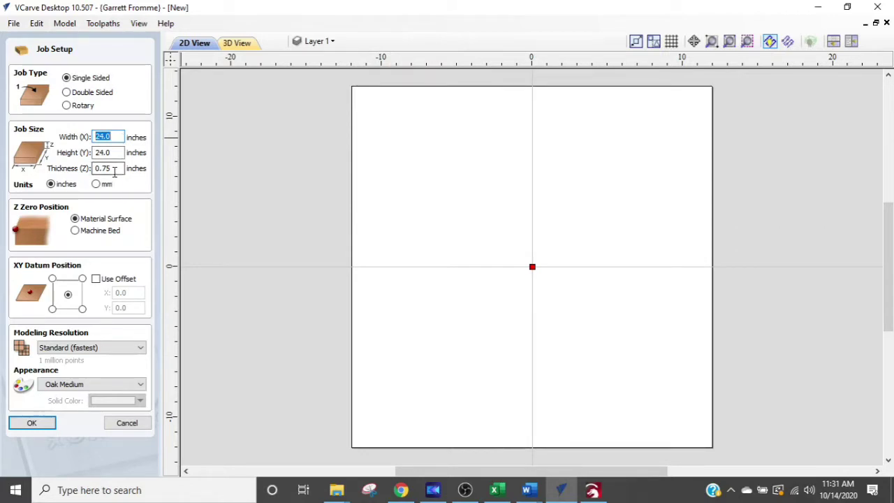
pyautogui.click(51, 421)
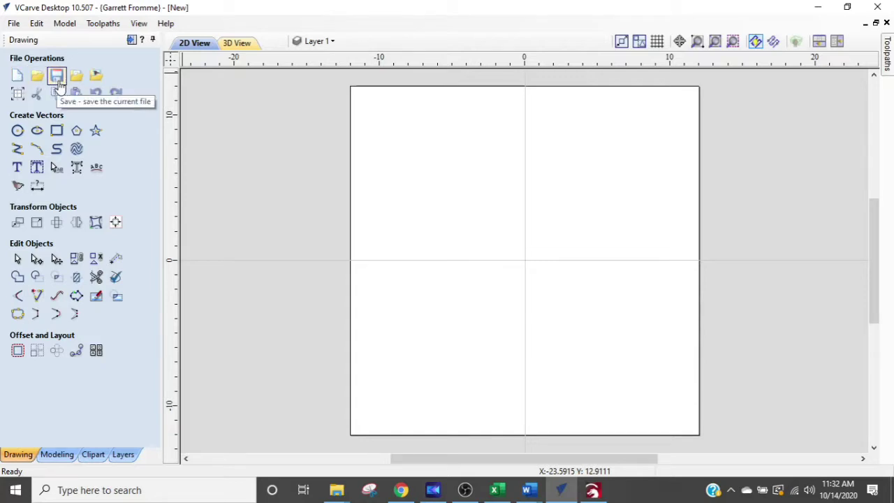
# Import the newest tree-of-life JPG from Downloads and enlarge it to about 25.5 x 25.5 inches.
pyautogui.click(98, 75)
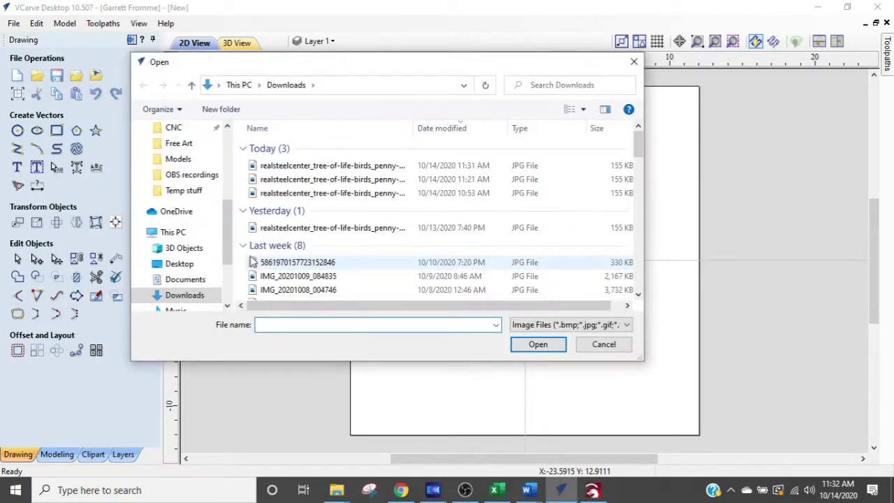
pyautogui.scroll(5, 201, 168)
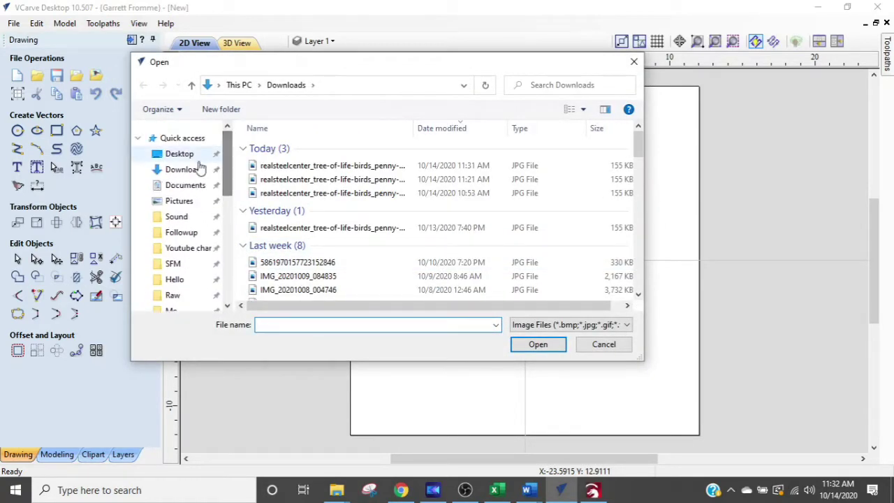
pyautogui.click(181, 169)
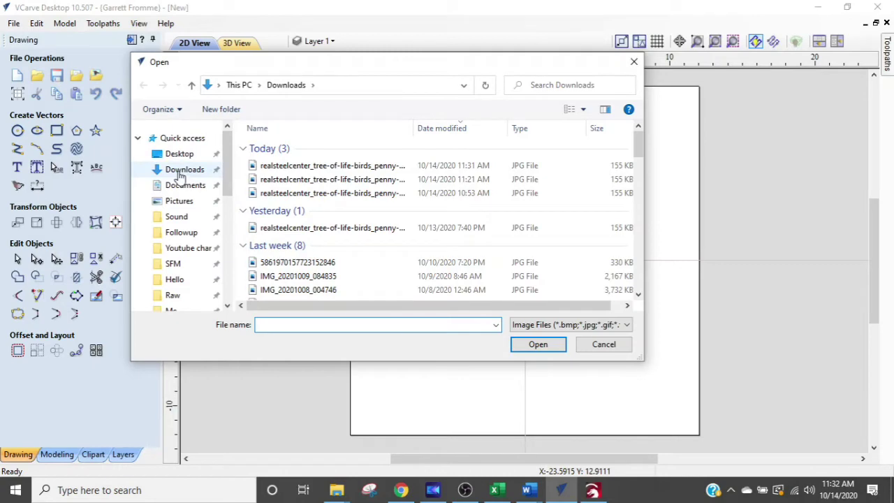
pyautogui.doubleClick(340, 166)
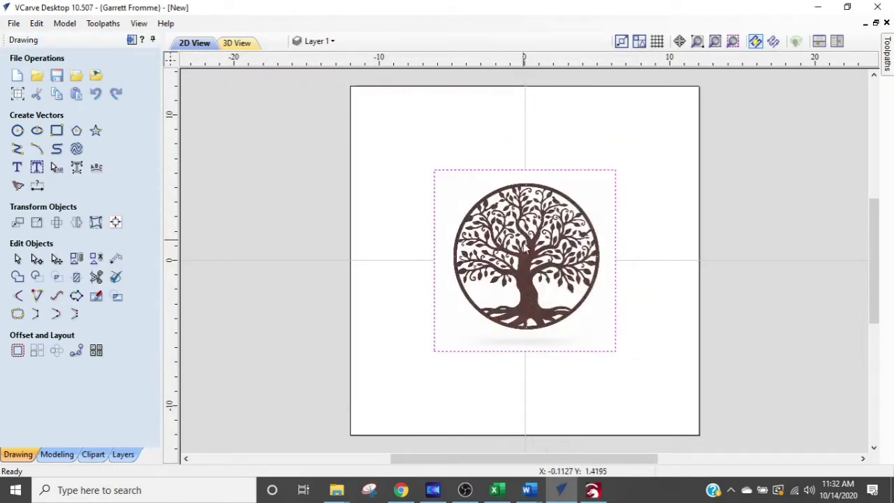
pyautogui.click(442, 329)
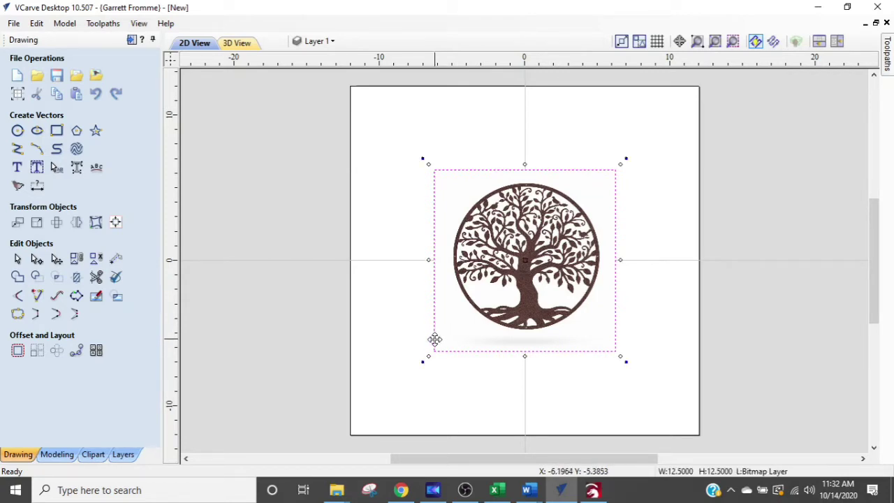
pyautogui.moveTo(430, 163); pyautogui.dragTo(322, 74)
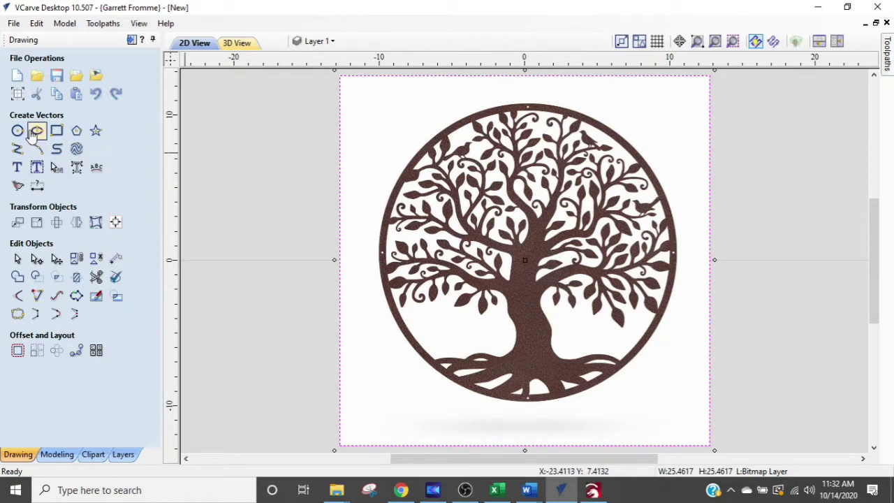
# Start a black/white trace of the tree bitmap, try both threshold extremes, and set the threshold to 0.53.
pyautogui.click(19, 188)
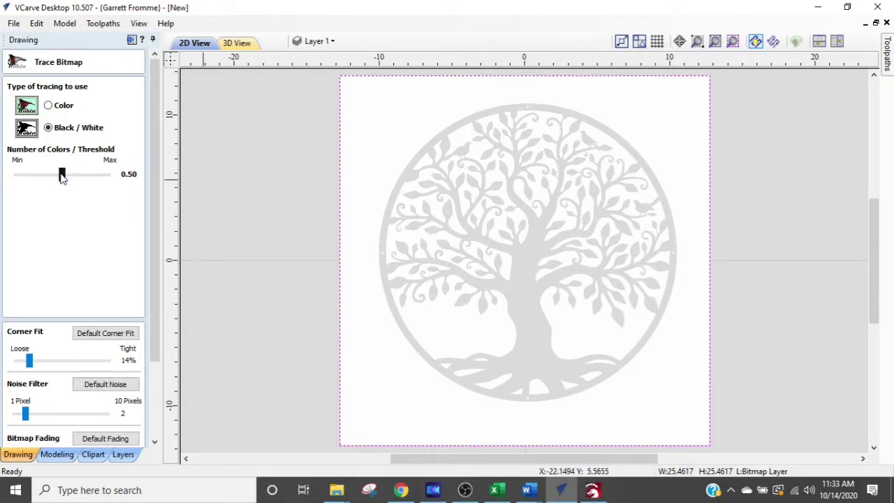
pyautogui.moveTo(80, 178); pyautogui.dragTo(122, 179)
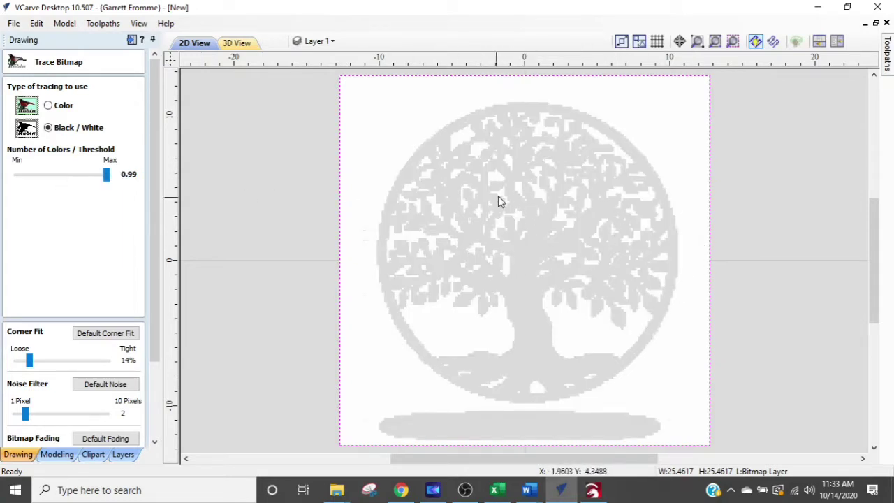
pyautogui.moveTo(107, 179); pyautogui.dragTo(7, 176)
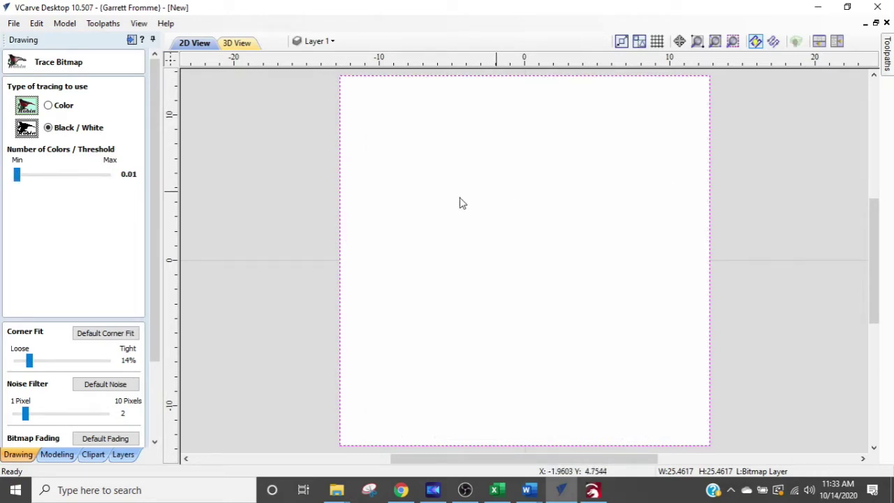
pyautogui.moveTo(18, 180); pyautogui.dragTo(65, 183)
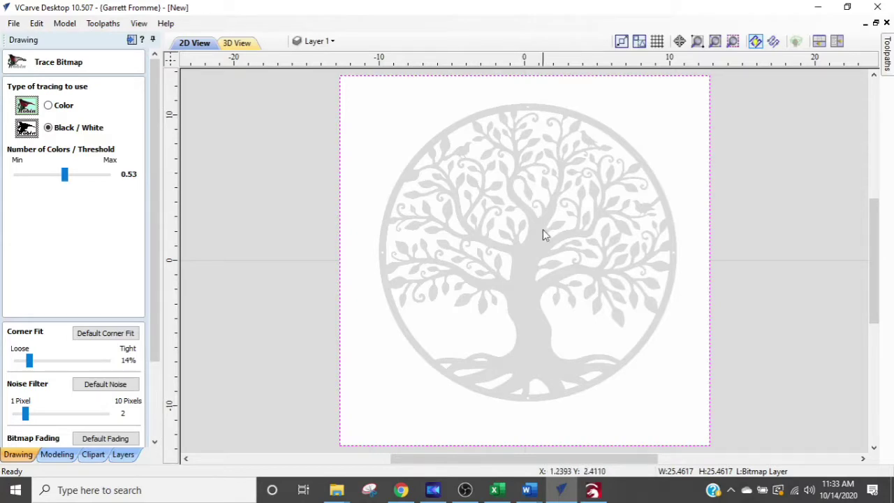
pyautogui.scroll(2, 500, 233)
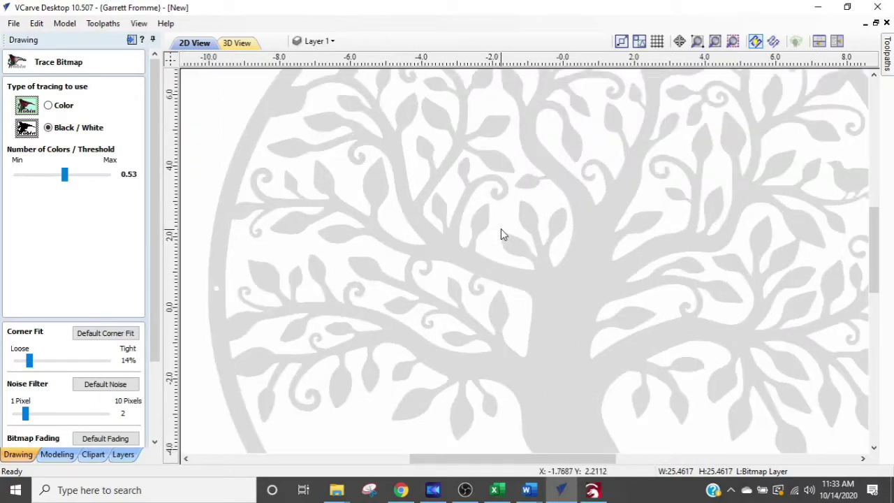
pyautogui.scroll(2, 501, 231)
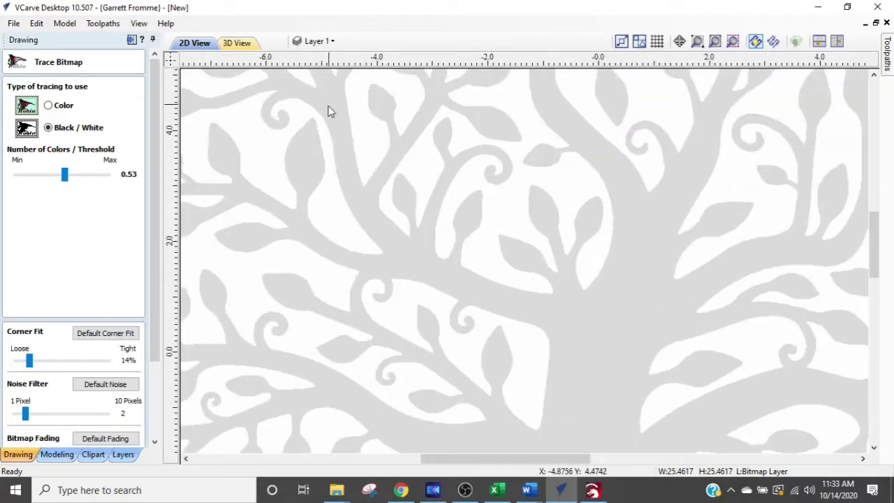
pyautogui.scroll(2, 359, 176)
pyautogui.scroll(-5, 354, 171)
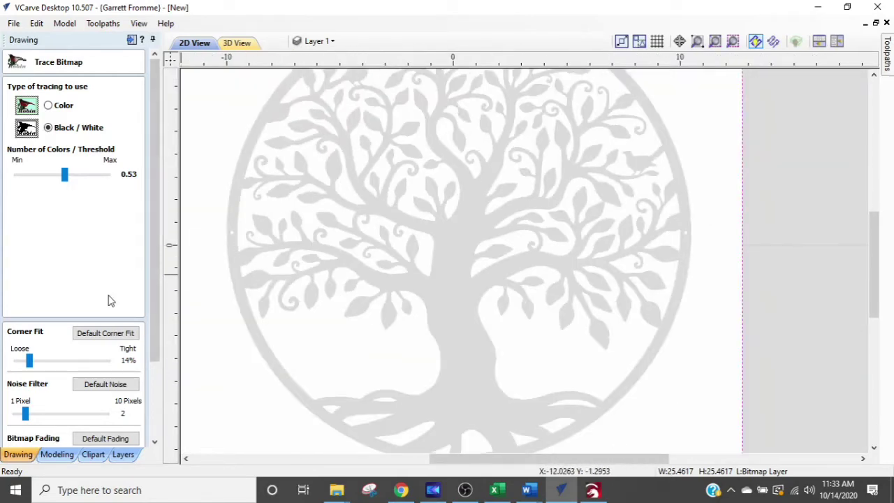
# Set the trace's noise filter to 10 pixels, then preview and apply the tree's traced vectors.
pyautogui.scroll(-1, 100, 314)
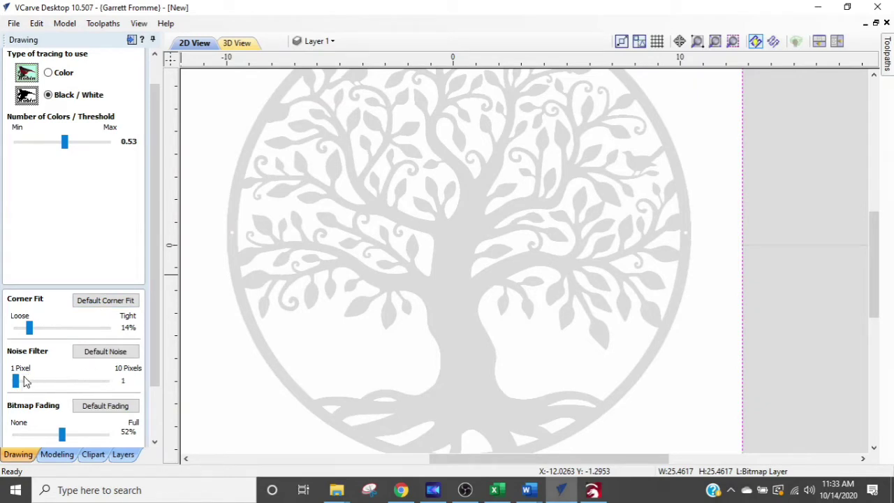
pyautogui.moveTo(17, 382); pyautogui.dragTo(125, 385)
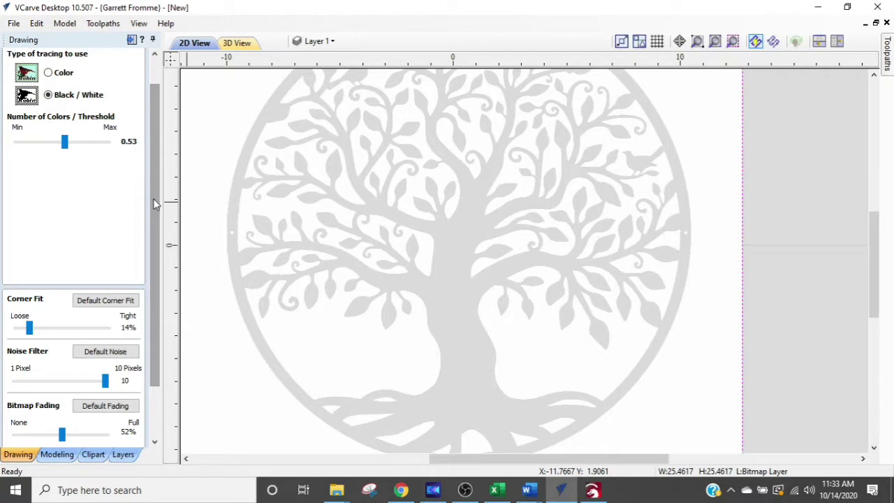
pyautogui.moveTo(155, 204); pyautogui.dragTo(160, 303)
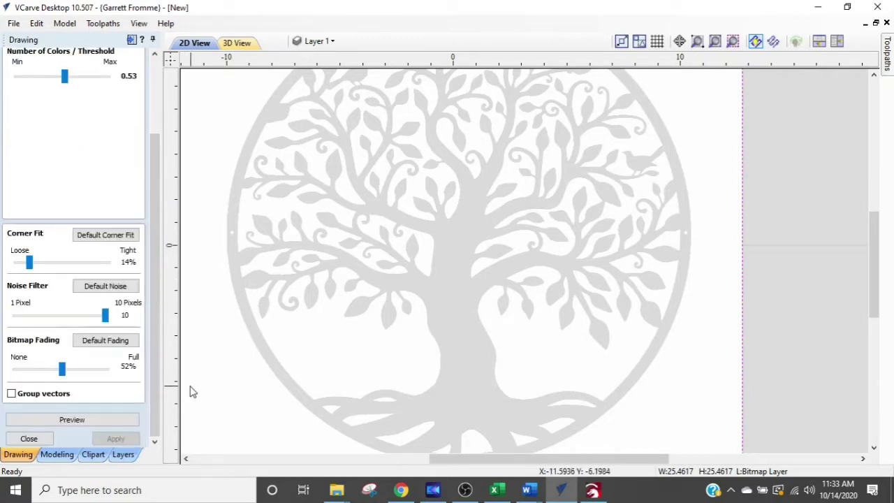
pyautogui.click(113, 419)
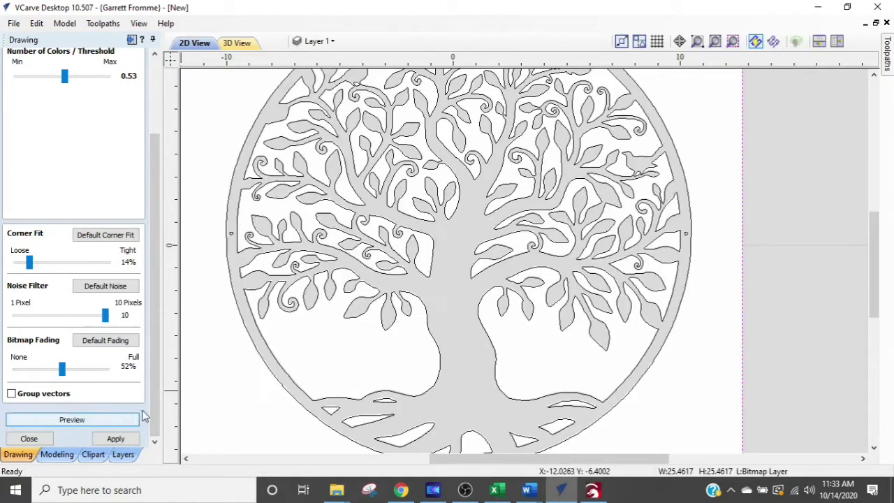
pyautogui.click(116, 438)
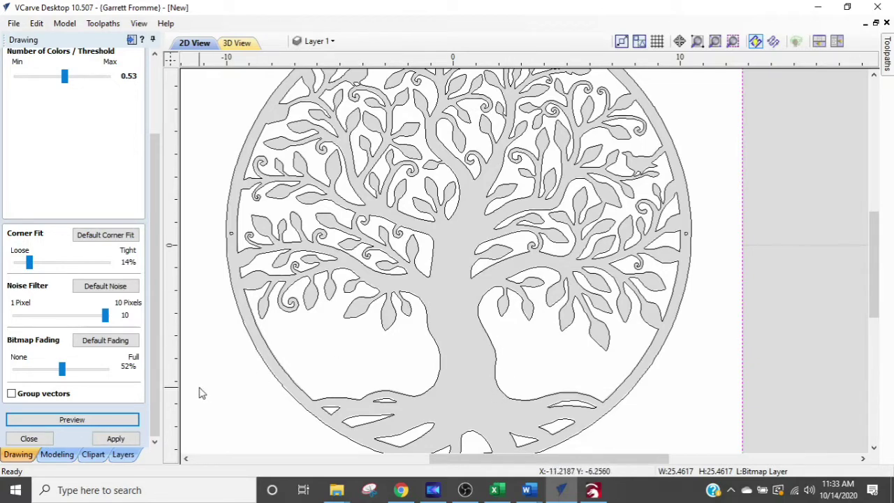
pyautogui.click(115, 436)
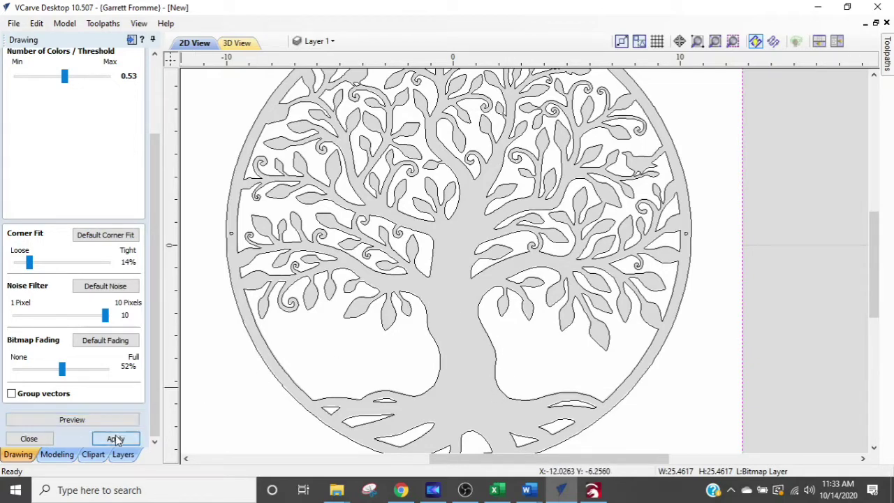
pyautogui.click(45, 439)
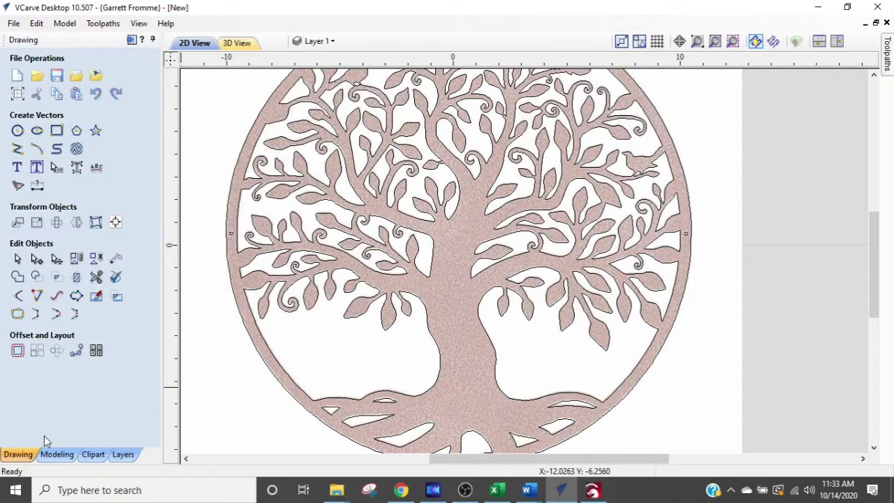
# Hide the Bitmap Layer so only the traced tree vectors on Layer 1 are displayed.
pyautogui.scroll(-2, 316, 236)
pyautogui.moveTo(493, 199); pyautogui.dragTo(632, 233, button='middle')
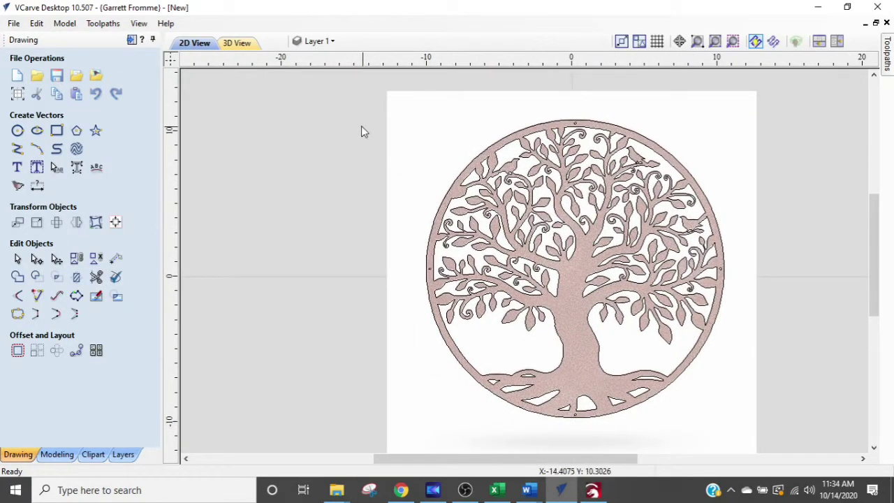
pyautogui.click(320, 44)
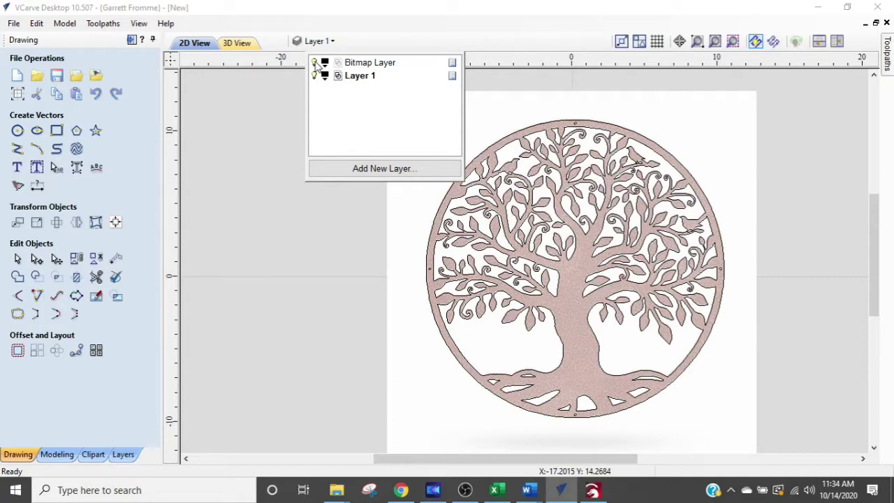
pyautogui.click(315, 63)
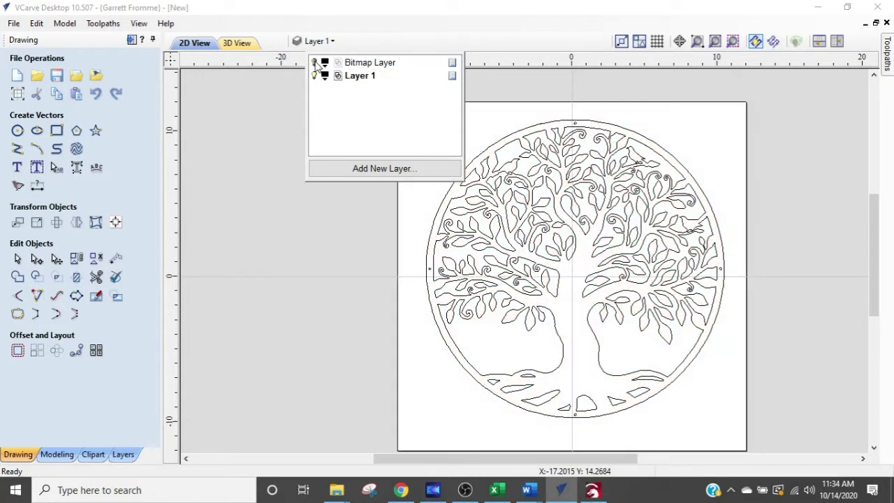
pyautogui.click(262, 108)
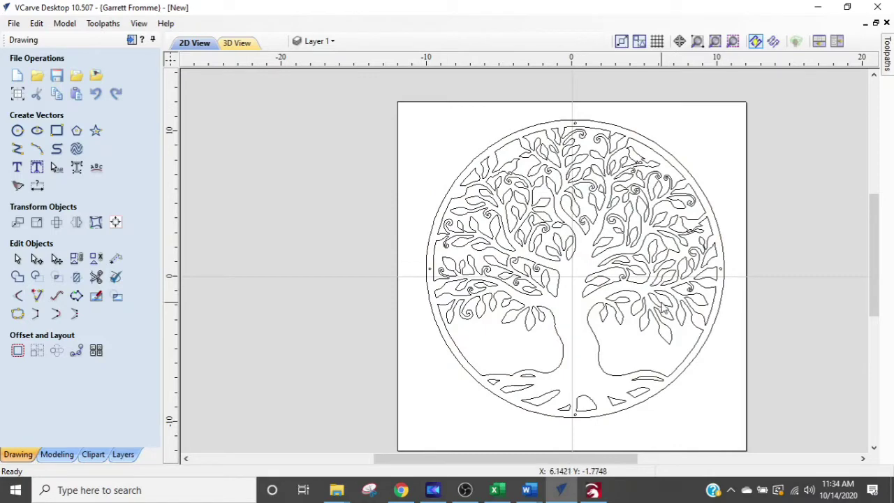
# Examine the traced branch and leaf outlines up close on both sides of the tree.
pyautogui.scroll(4, 662, 297)
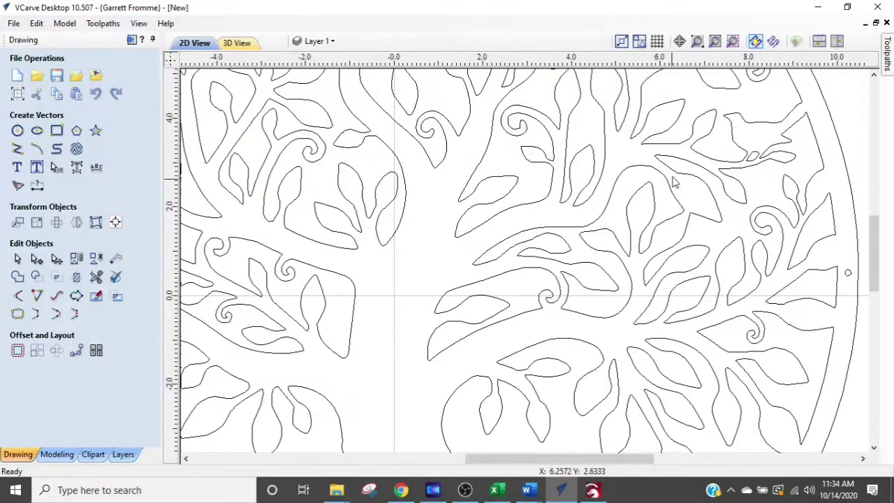
pyautogui.click(549, 207)
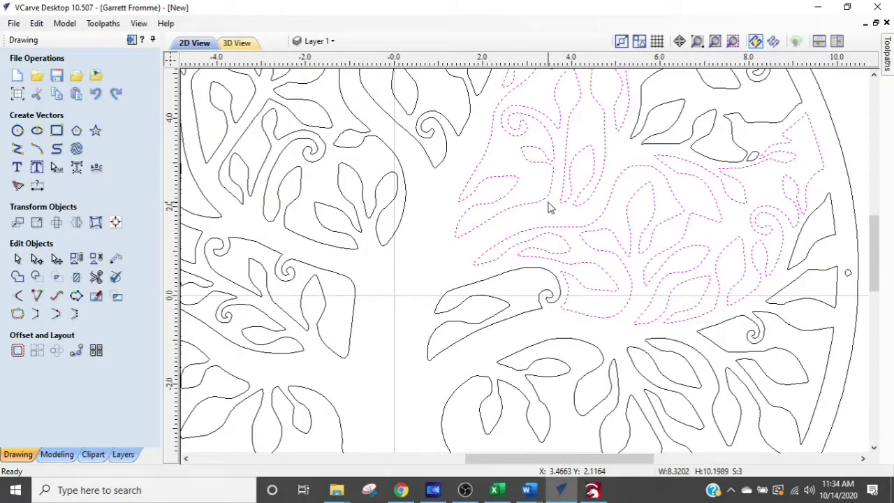
pyautogui.scroll(-4, 549, 208)
pyautogui.click(481, 232)
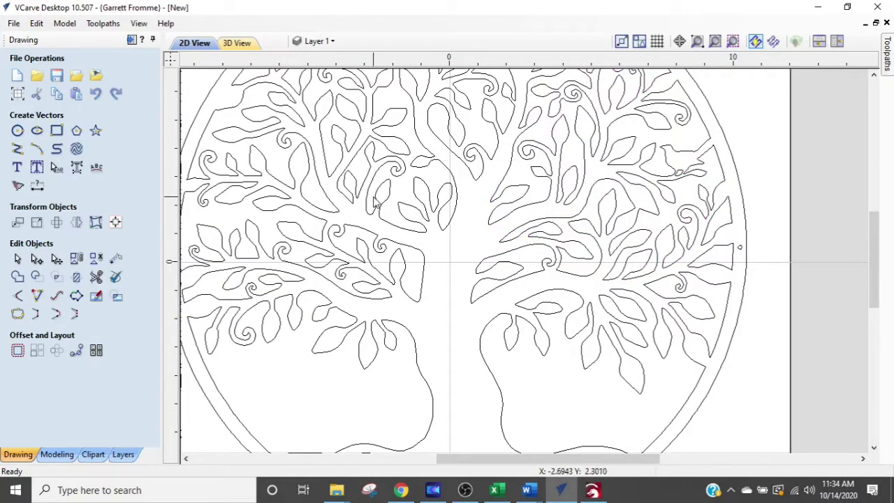
pyautogui.scroll(3, 375, 201)
pyautogui.scroll(-3, 375, 195)
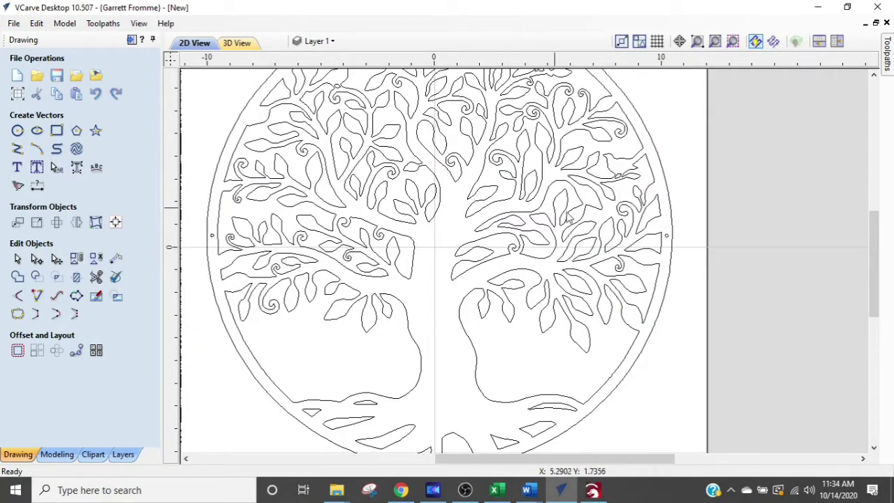
# Delete the small hanging-hole circles at the right side and bottom of the tree's outer ring.
pyautogui.scroll(3, 702, 244)
pyautogui.scroll(1, 632, 239)
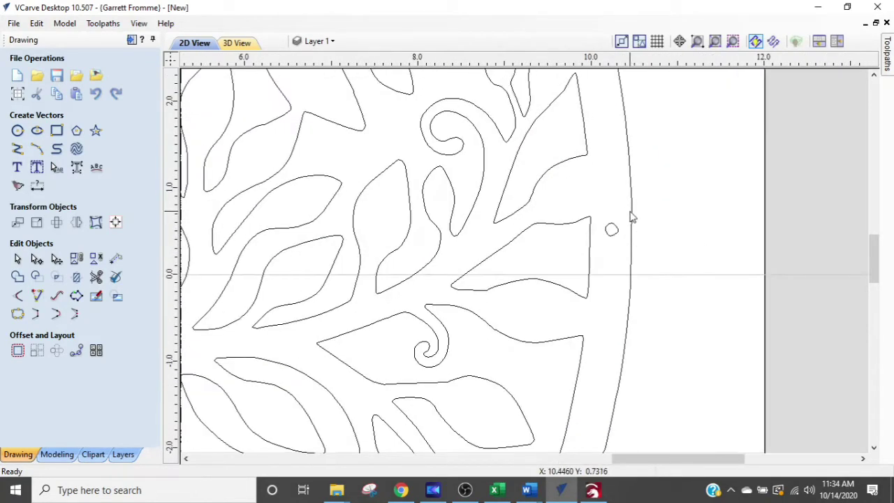
pyautogui.click(616, 235)
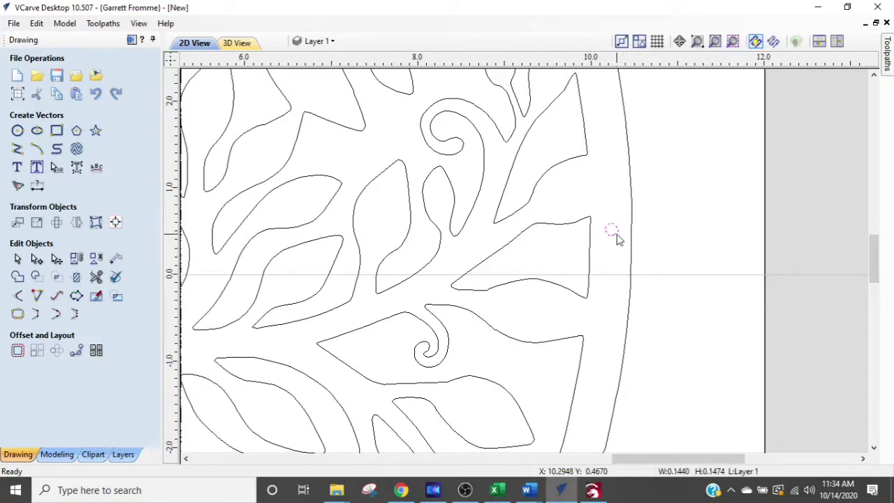
pyautogui.scroll(-3, 616, 238)
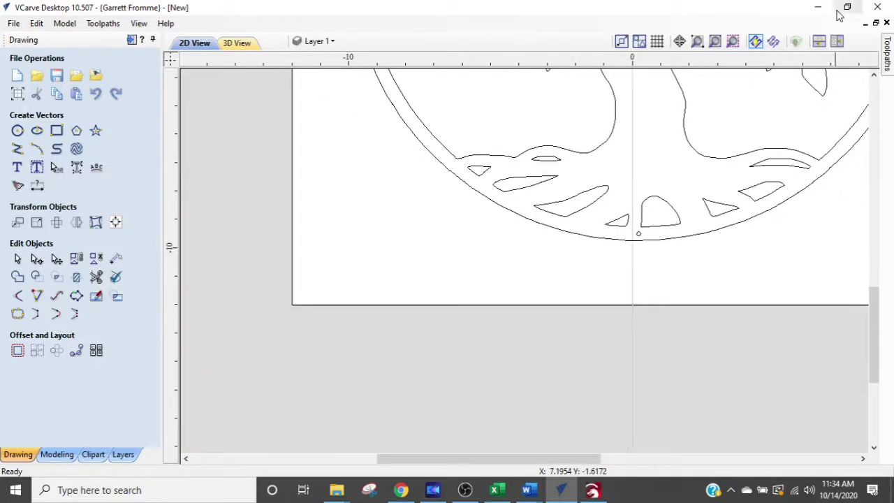
pyautogui.scroll(2, 713, 160)
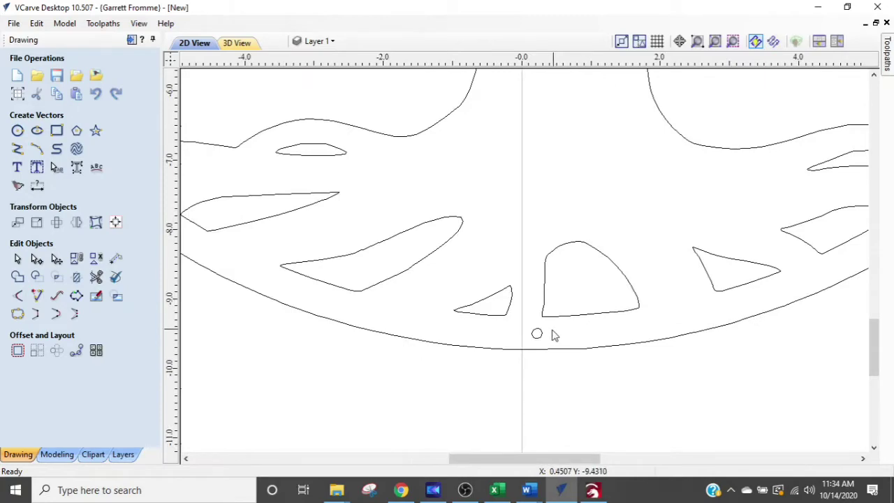
pyautogui.press('Delete')
pyautogui.scroll(-3, 518, 340)
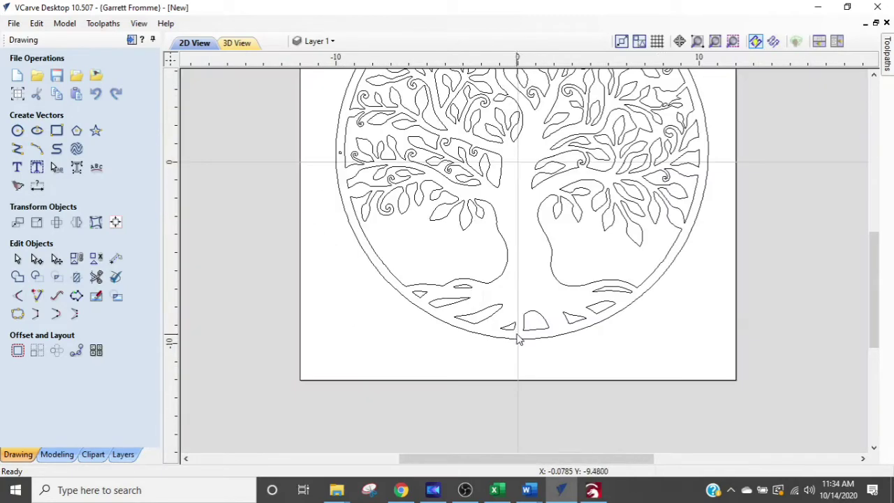
# Delete the small hanging-hole circles at the left side and top of the outer ring, leaving the ring itself intact.
pyautogui.scroll(3, 378, 215)
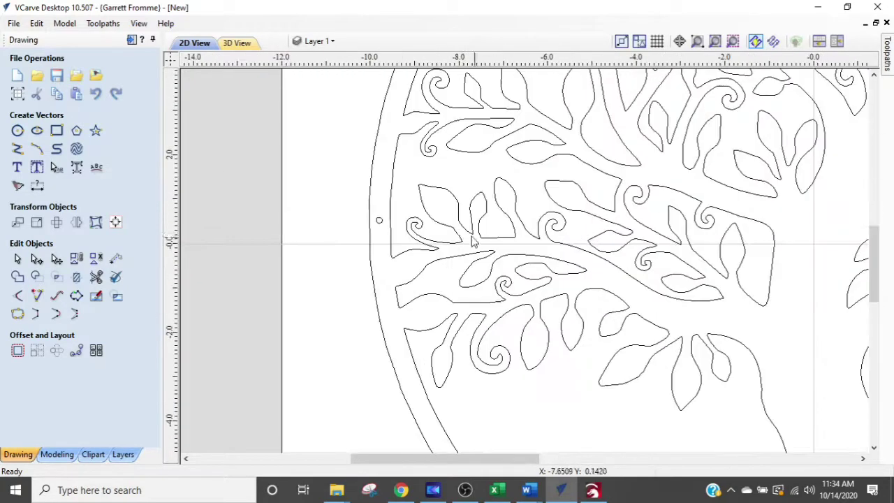
pyautogui.click(371, 228)
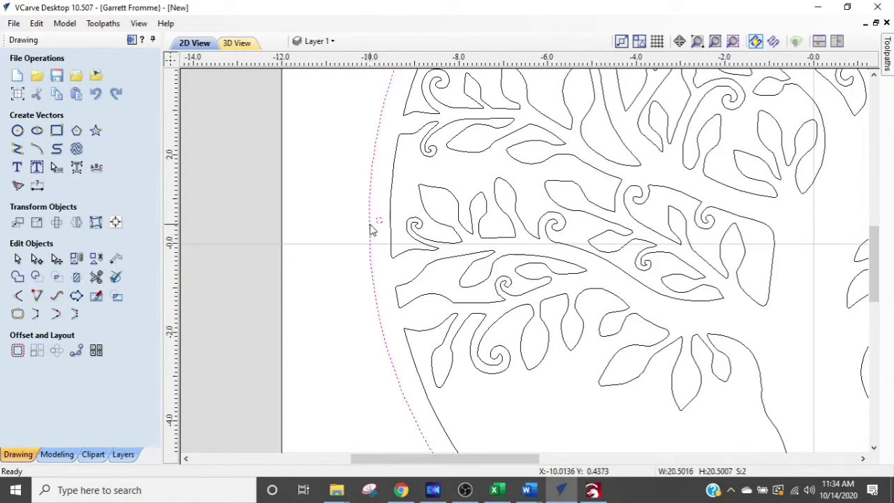
pyautogui.click(378, 220)
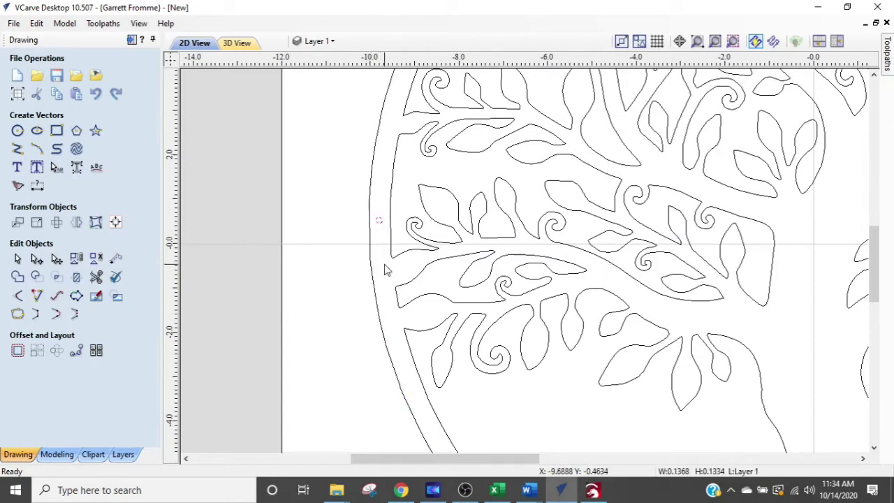
pyautogui.scroll(-5, 391, 251)
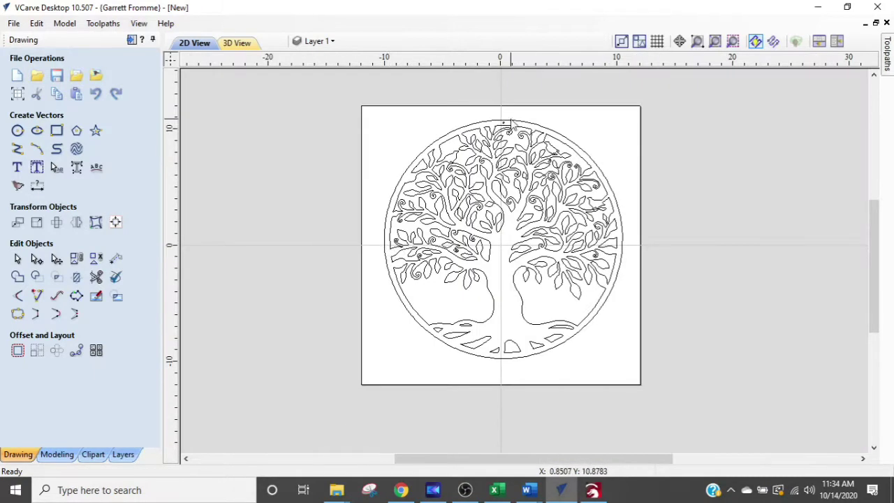
pyautogui.scroll(3, 514, 125)
pyautogui.scroll(3, 515, 125)
pyautogui.click(462, 148)
pyautogui.scroll(-4, 461, 152)
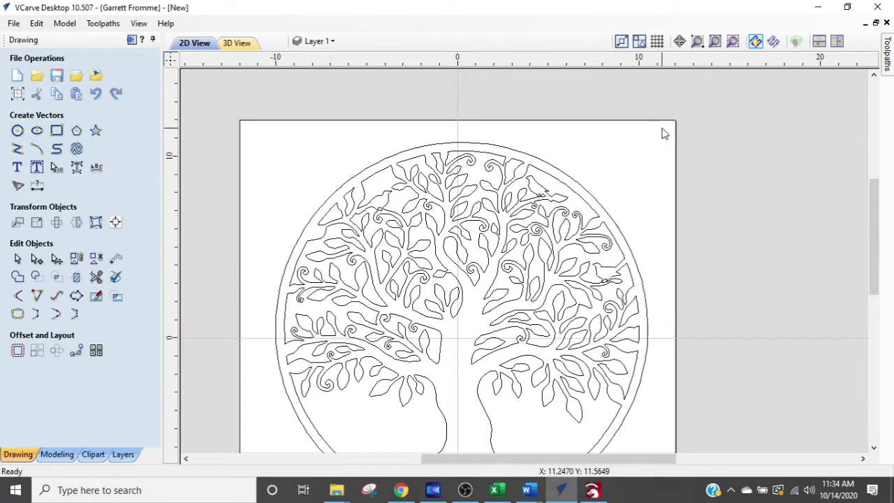
# Select all of the tree's vectors, including the outer ring and the root openings.
pyautogui.moveTo(664, 125); pyautogui.dragTo(399, 407)
pyautogui.scroll(-3, 423, 377)
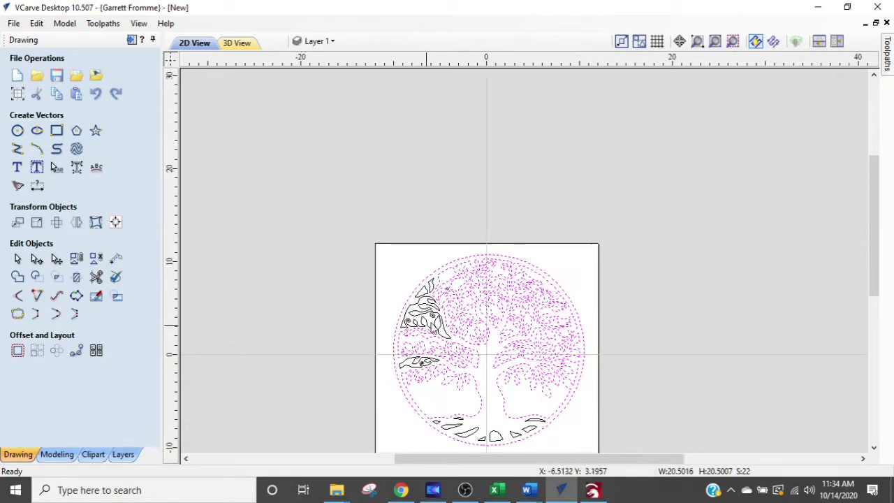
pyautogui.moveTo(425, 335); pyautogui.dragTo(467, 241, button='middle')
pyautogui.moveTo(632, 172); pyautogui.dragTo(418, 401)
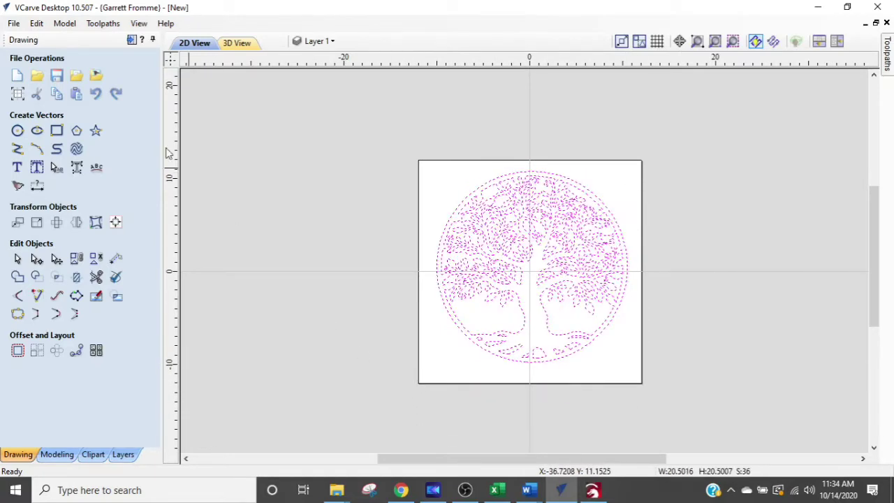
# Switch to the toolpath layout and set the material's XY datum to the lower-left corner, with Z zero on the material surface.
pyautogui.click(140, 41)
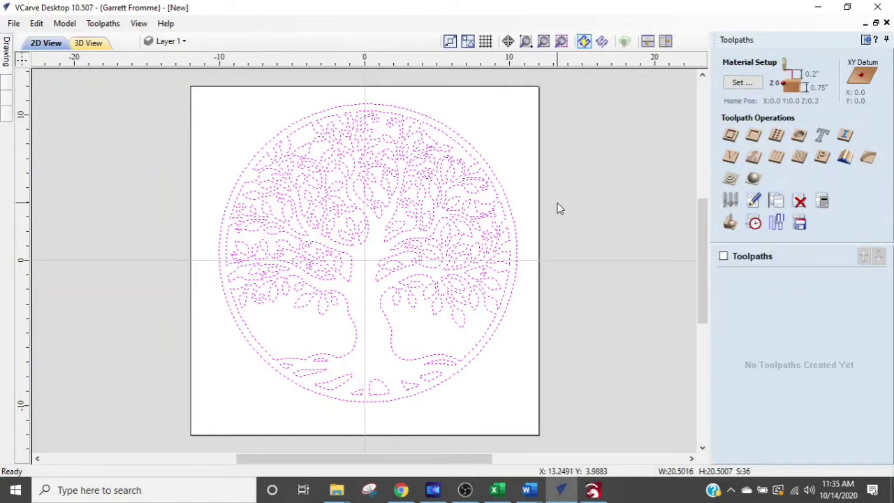
pyautogui.click(730, 87)
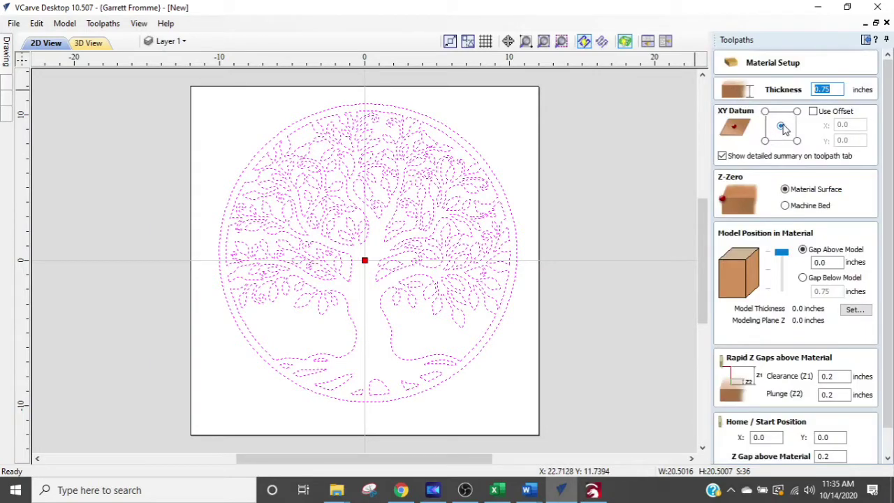
pyautogui.click(765, 140)
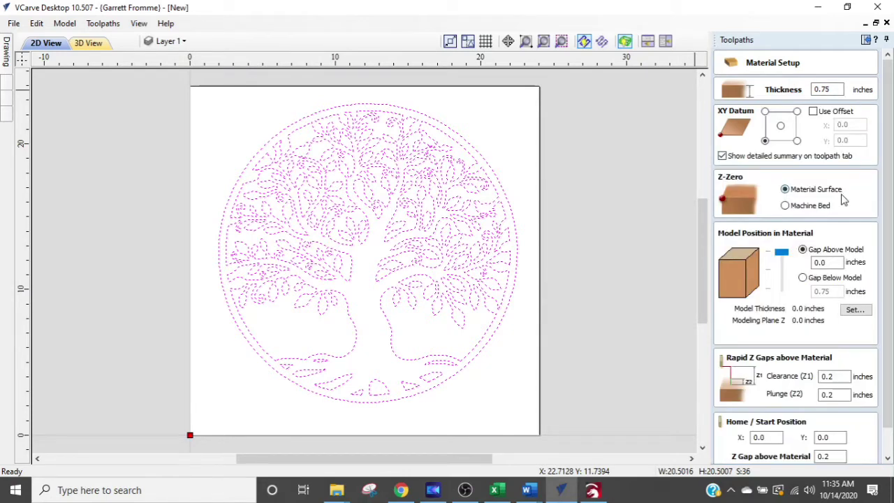
pyautogui.scroll(-2, 845, 197)
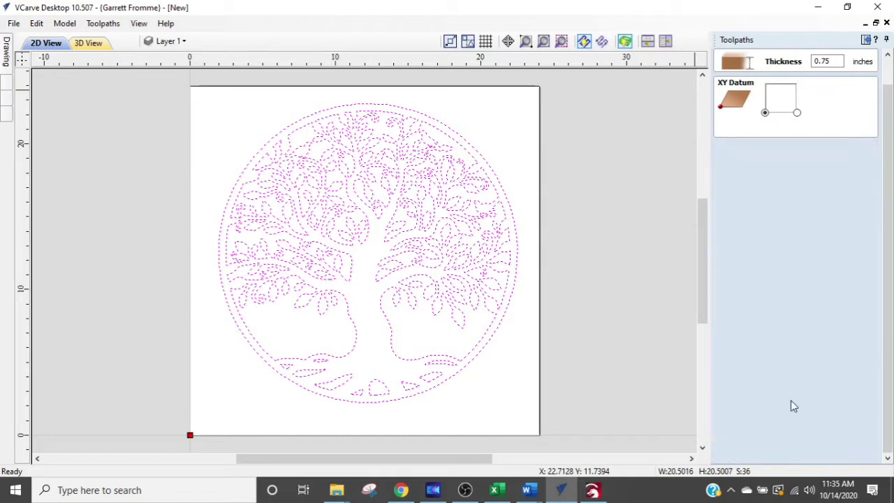
pyautogui.click(751, 455)
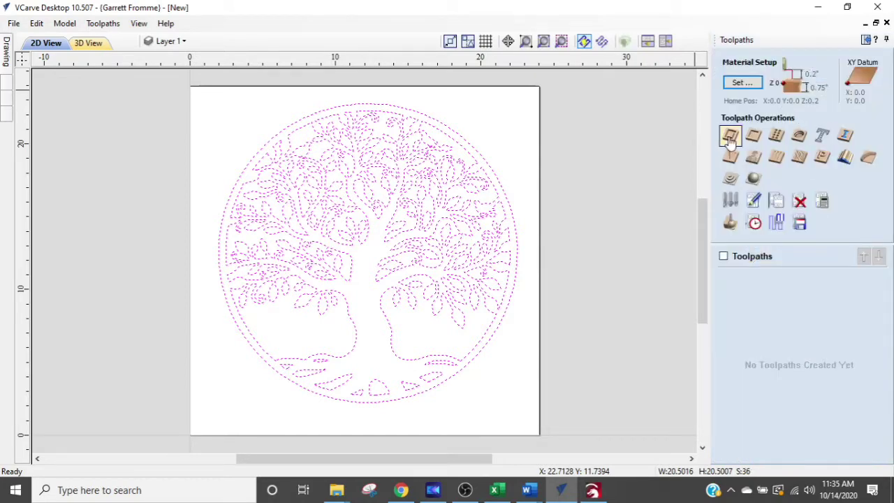
# Start a 2D Profile toolpath for the selected vectors and reduce the number of passes to 1.
pyautogui.click(729, 138)
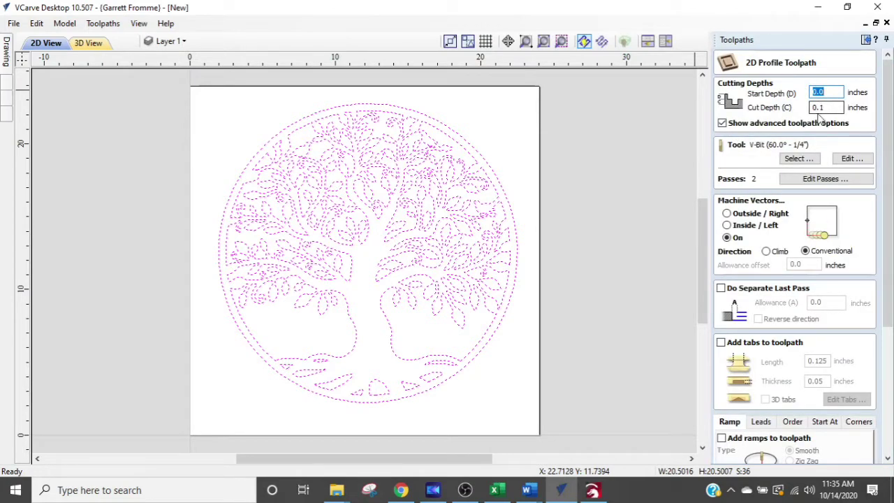
pyautogui.click(810, 181)
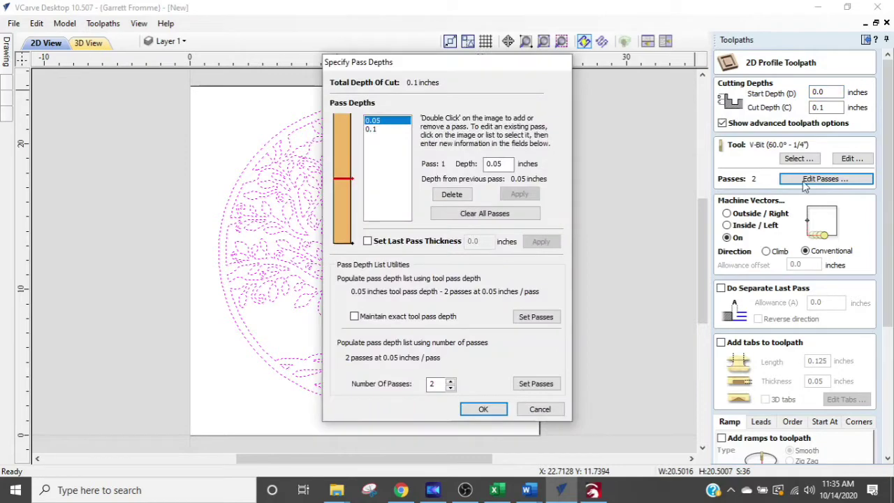
pyautogui.click(450, 386)
pyautogui.click(480, 409)
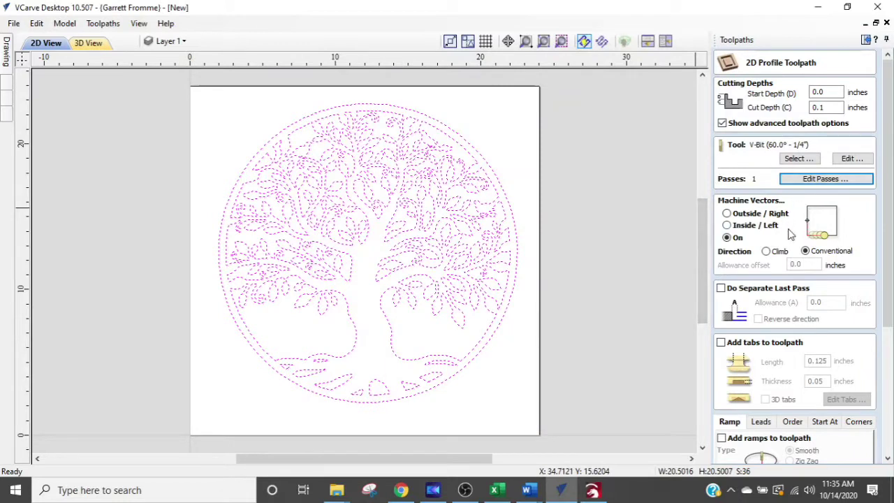
# Try outside cutting, set the profile back to machine on the vectors, and calculate the toolpath without tabs or ramps.
pyautogui.scroll(-1, 792, 243)
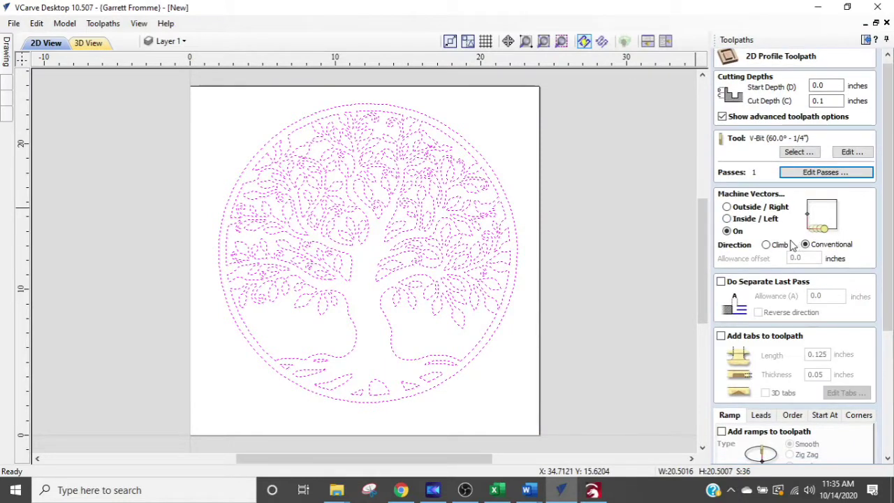
pyautogui.click(727, 231)
pyautogui.click(726, 207)
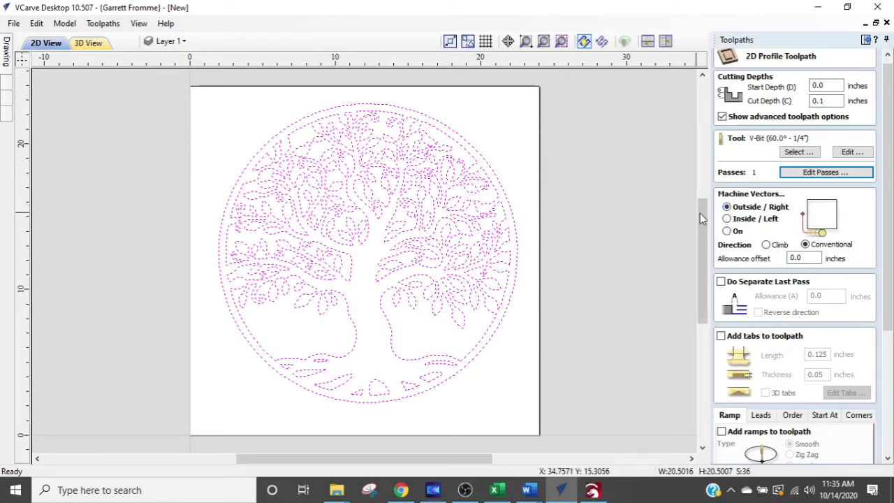
pyautogui.click(731, 232)
pyautogui.scroll(-2, 775, 244)
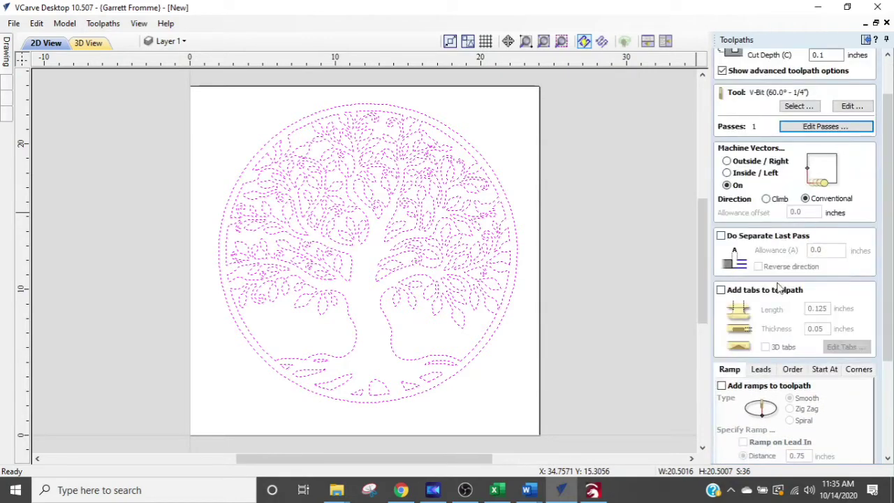
pyautogui.scroll(1, 803, 216)
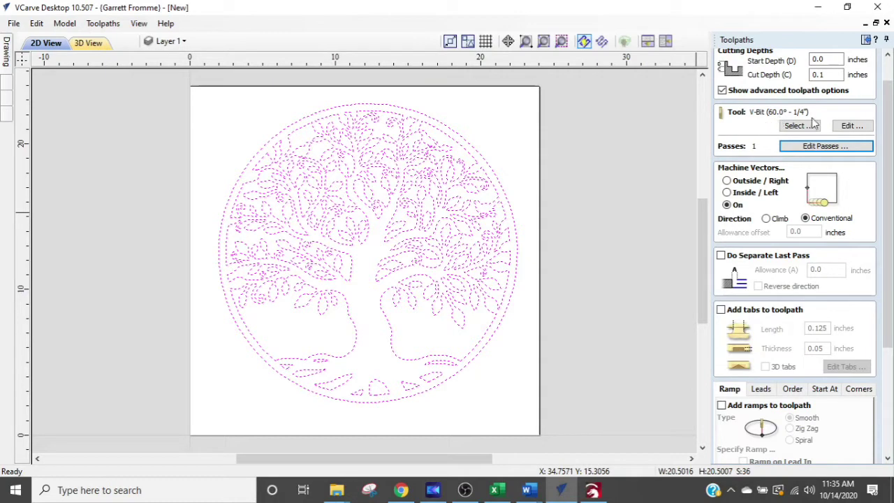
pyautogui.scroll(-4, 782, 227)
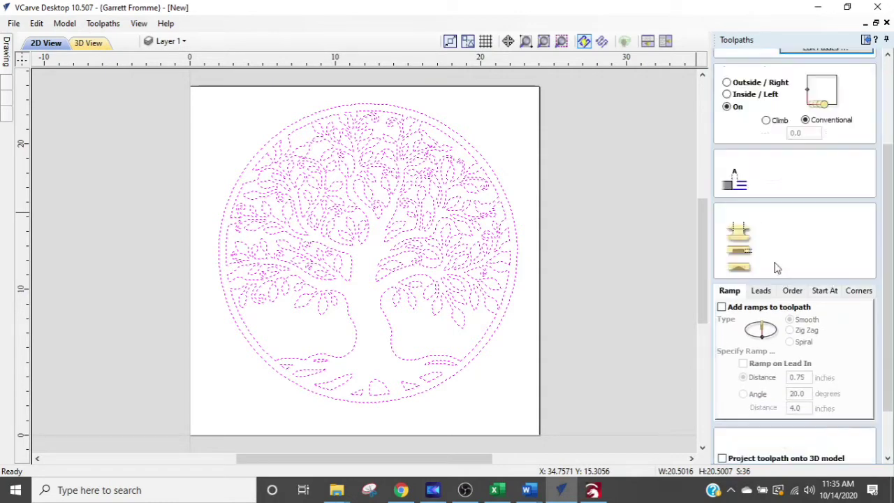
pyautogui.scroll(-3, 747, 409)
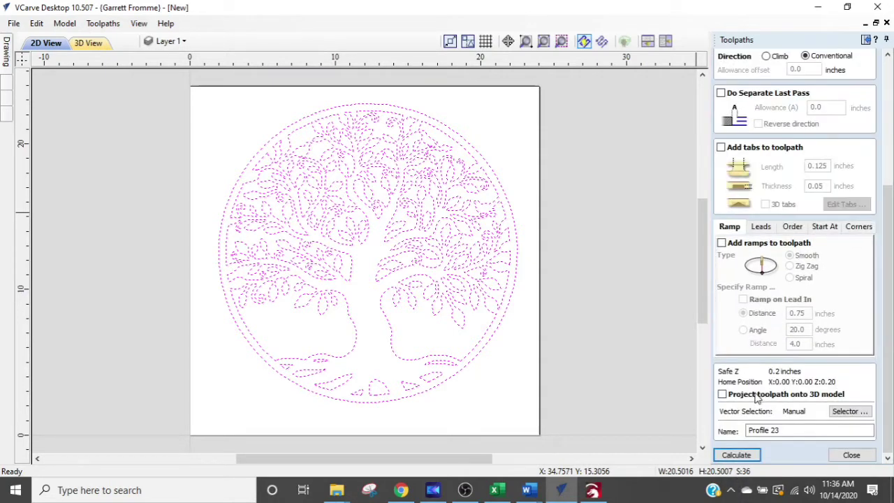
pyautogui.click(743, 455)
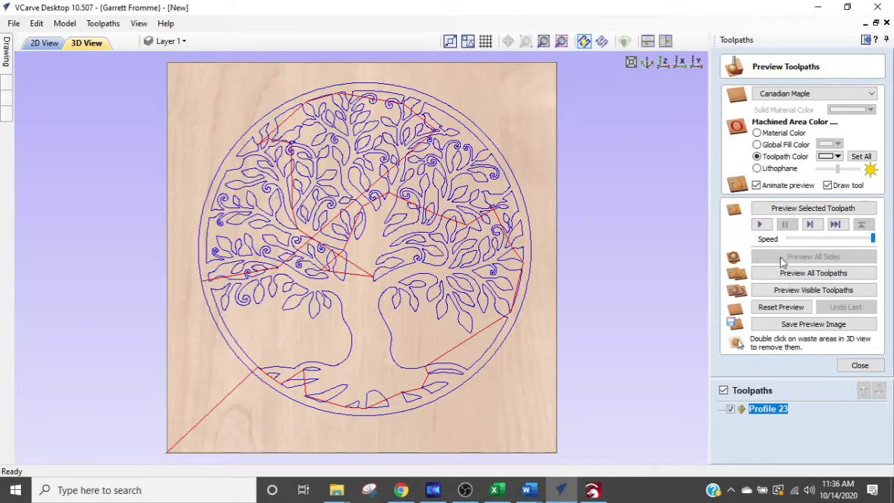
# Simulate the profile toolpath on the Canadian Maple board, inspect it from an angle with toolpath lines hidden, and end the preview.
pyautogui.click(800, 209)
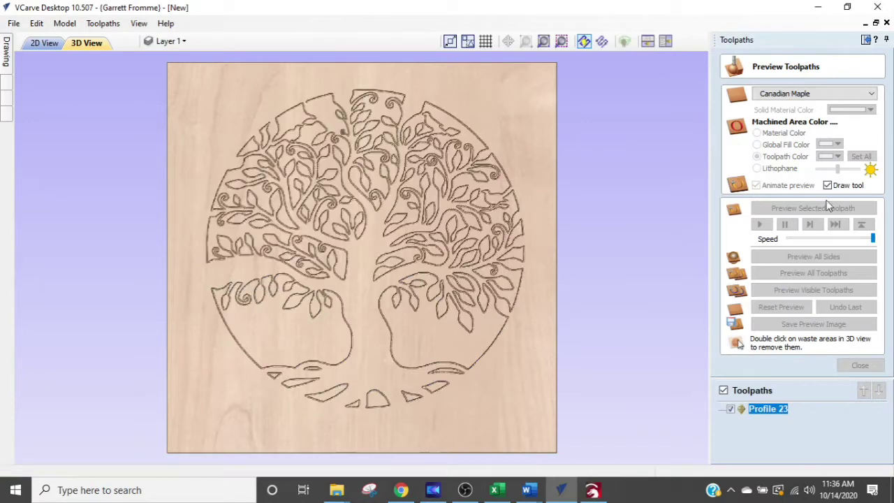
pyautogui.moveTo(361, 303); pyautogui.dragTo(382, 221)
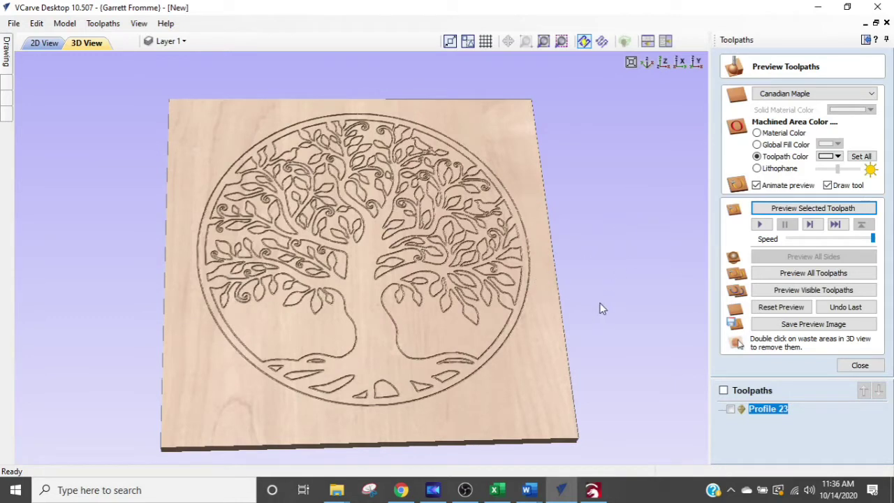
pyautogui.click(857, 364)
# Open the save options for the profile toolpath.
pyautogui.click(801, 232)
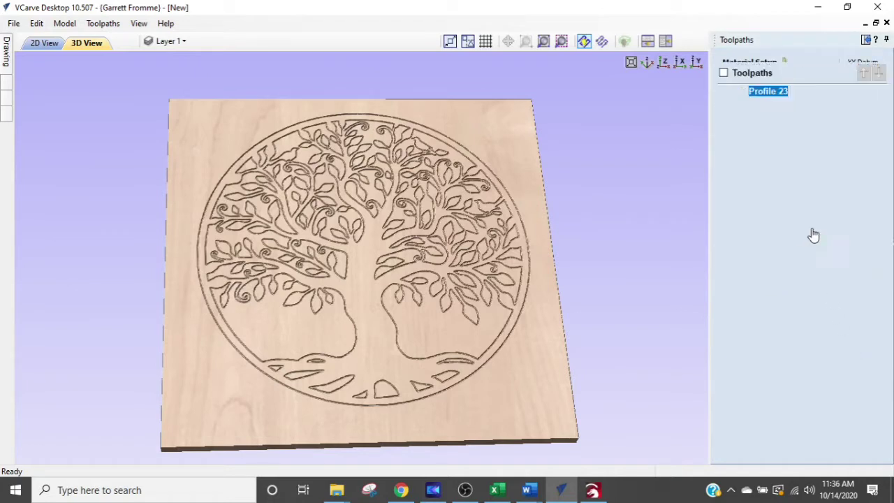